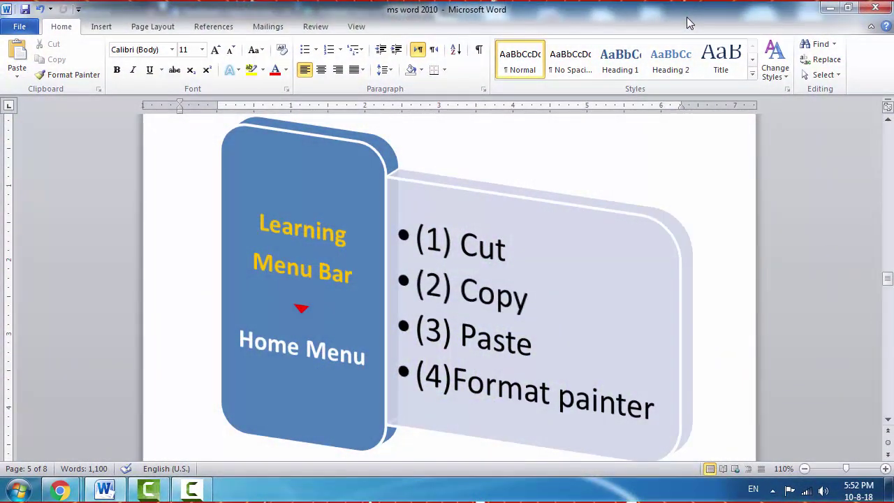
# Step: Practise drag-selecting text on the earlier pages, undoing an accidental change
pyautogui.moveTo(9, 33); pyautogui.dragTo(396, 50)
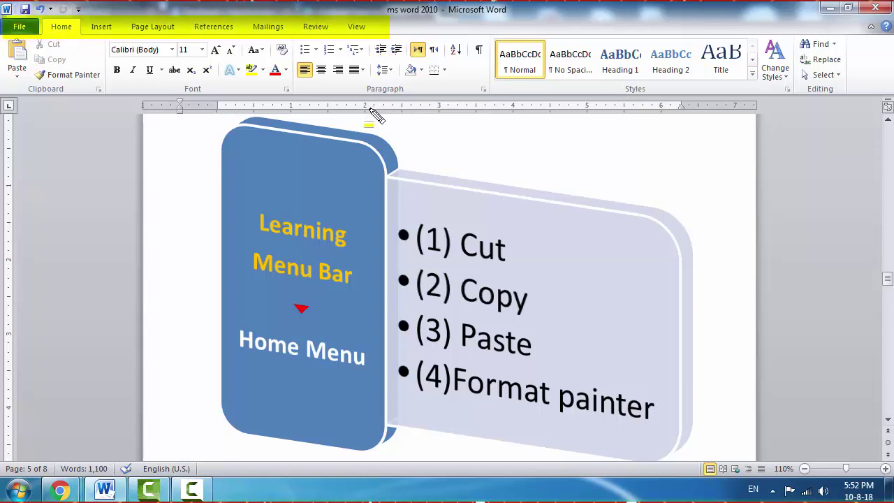
pyautogui.hotkey('ctrl', 'z')
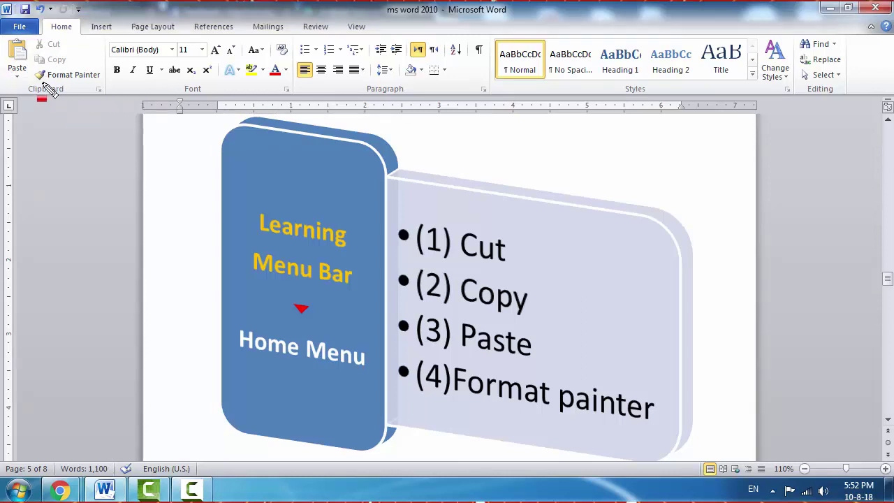
pyautogui.press('r')
pyautogui.moveTo(2, 20); pyautogui.dragTo(45, 84)
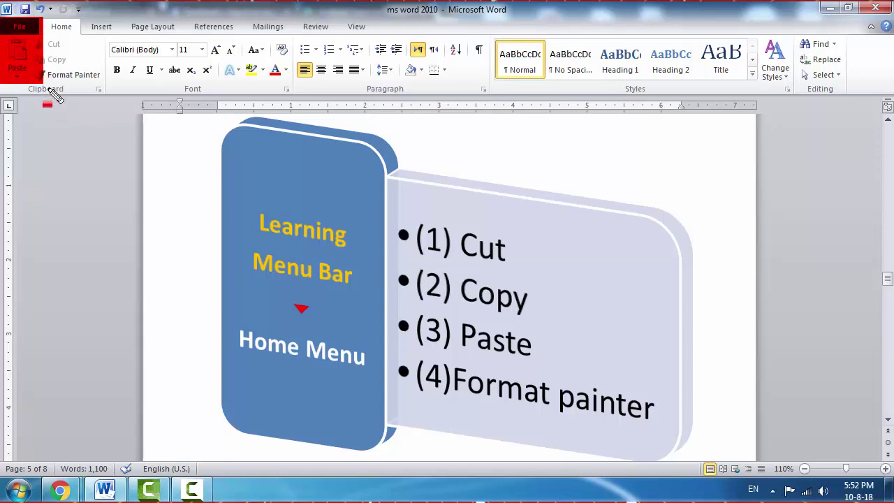
pyautogui.press('y')
pyautogui.moveTo(43, 19); pyautogui.dragTo(87, 84)
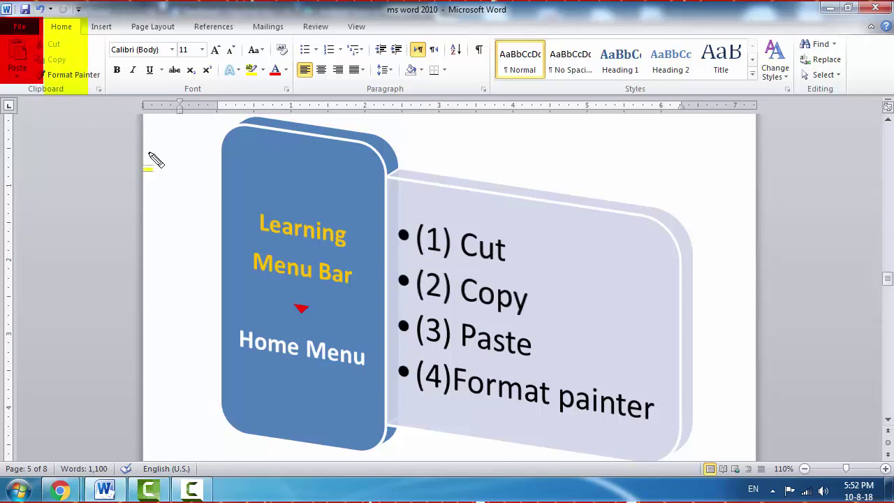
pyautogui.moveTo(212, 318); pyautogui.dragTo(373, 377)
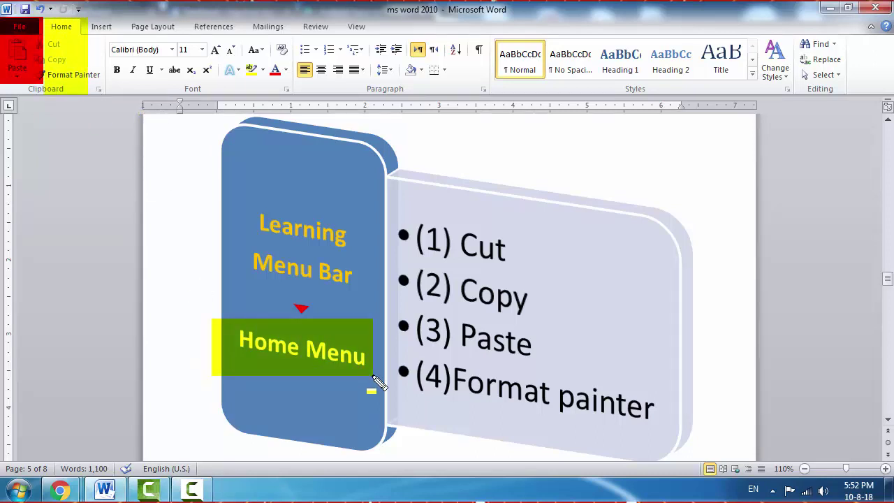
pyautogui.press('Escape')
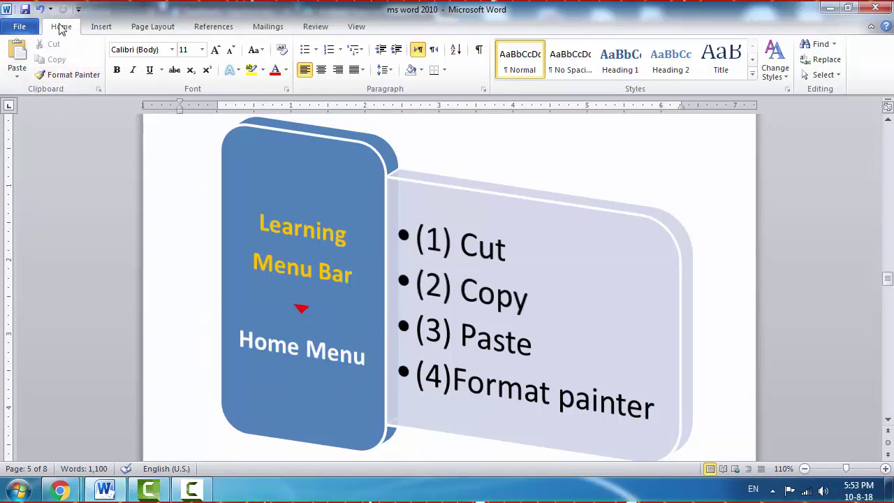
# Step: Practise selecting lines and blocks of text by dragging, then cancel the selection
pyautogui.moveTo(51, 19); pyautogui.dragTo(73, 34)
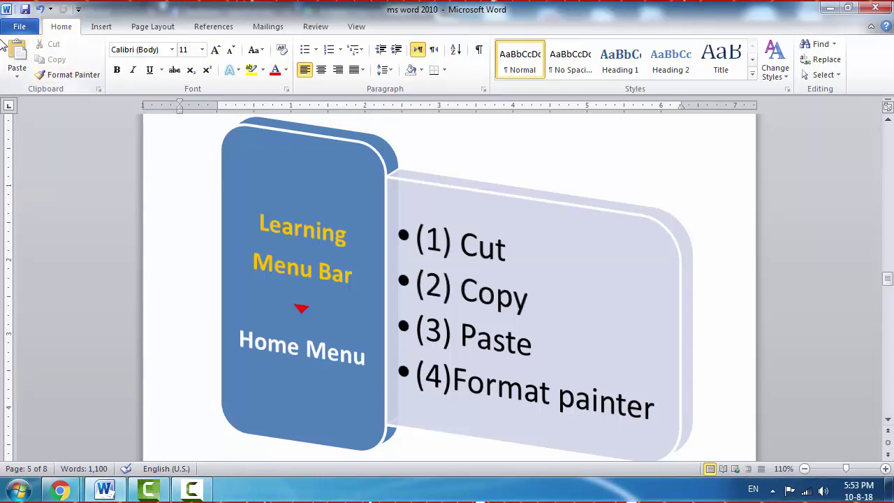
pyautogui.moveTo(1, 34); pyautogui.dragTo(891, 99)
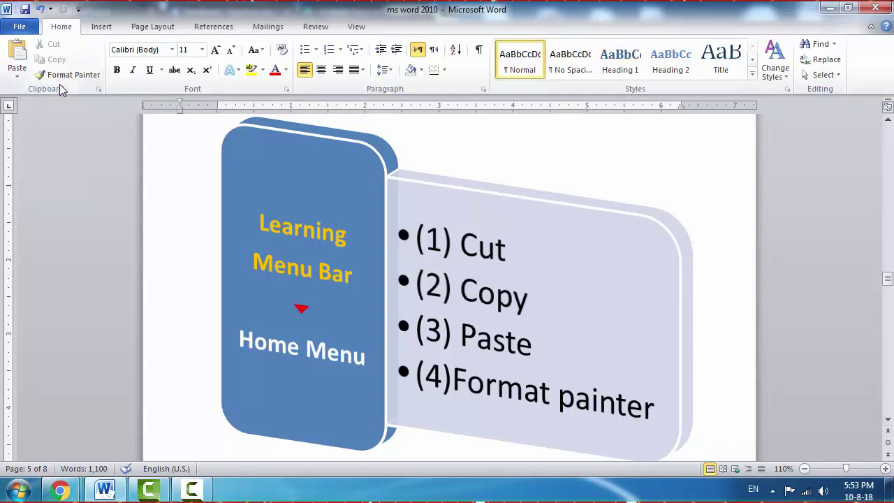
pyautogui.moveTo(1, 35); pyautogui.dragTo(109, 107)
pyautogui.moveTo(13, 79); pyautogui.dragTo(70, 96)
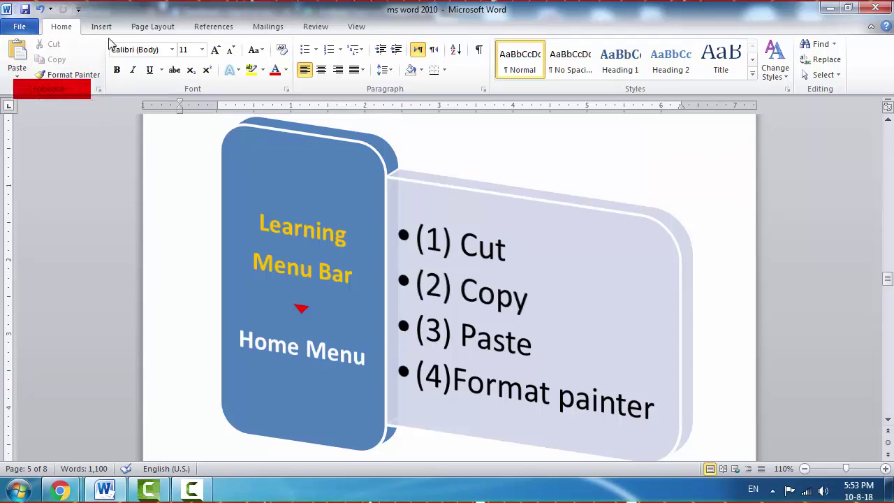
pyautogui.moveTo(105, 37); pyautogui.dragTo(291, 104)
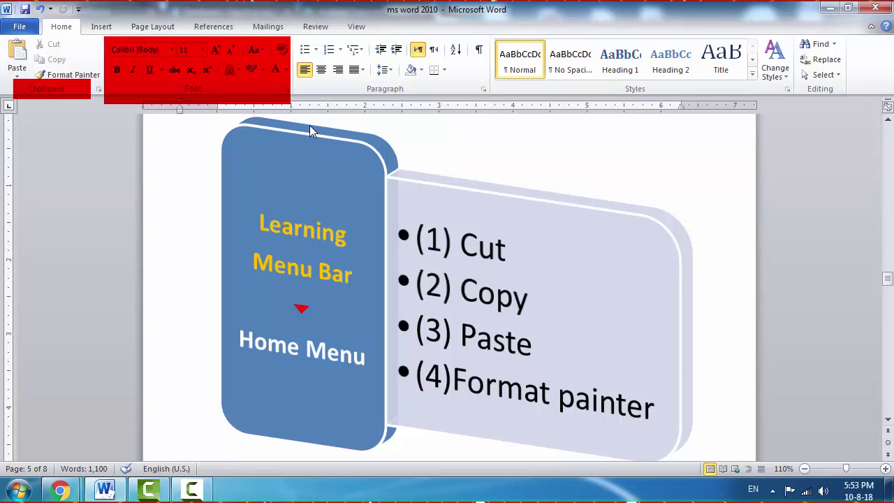
pyautogui.press('Escape')
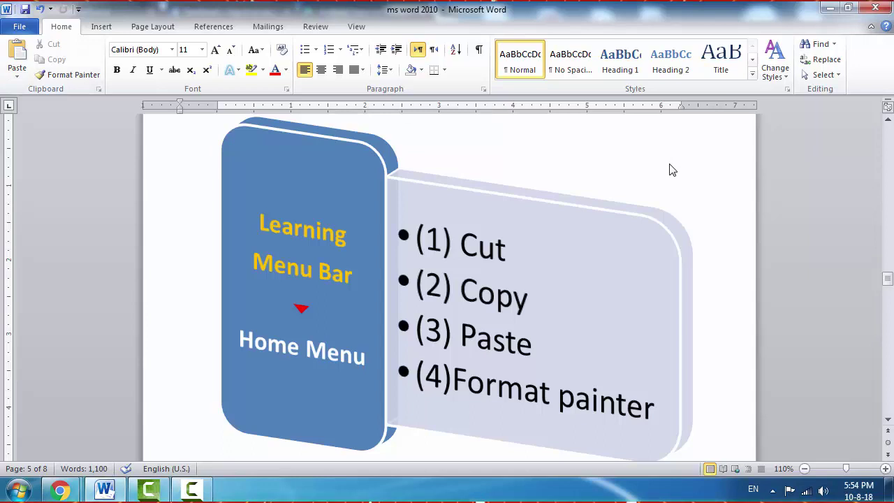
# Step: Drag across the Learning Menu Bar diagram, then select and deselect it
pyautogui.moveTo(708, 138); pyautogui.dragTo(522, 242)
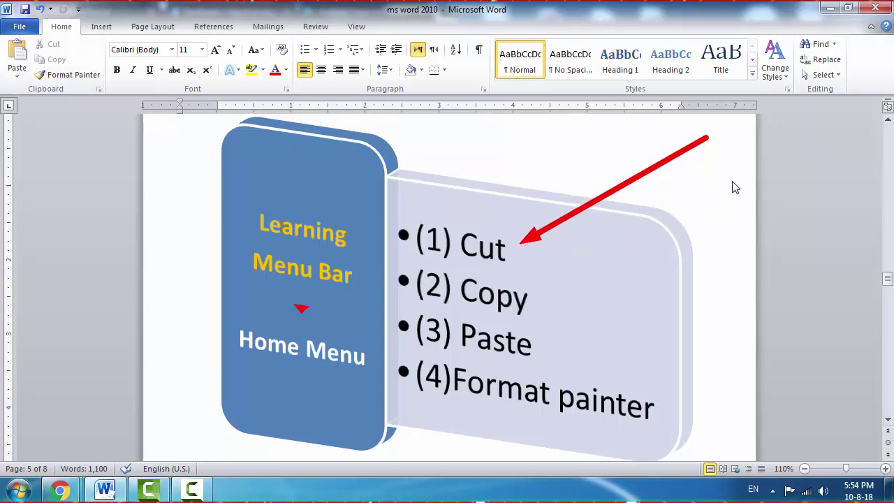
pyautogui.moveTo(742, 153); pyautogui.dragTo(548, 342)
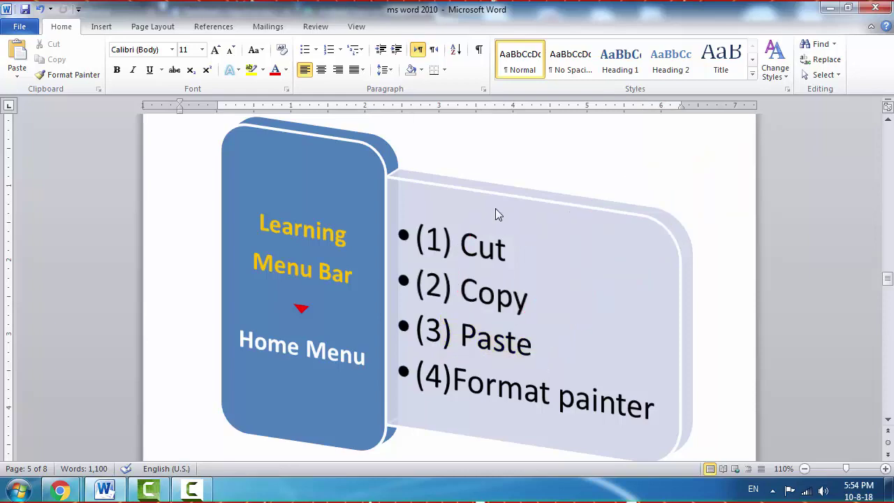
pyautogui.click(497, 169)
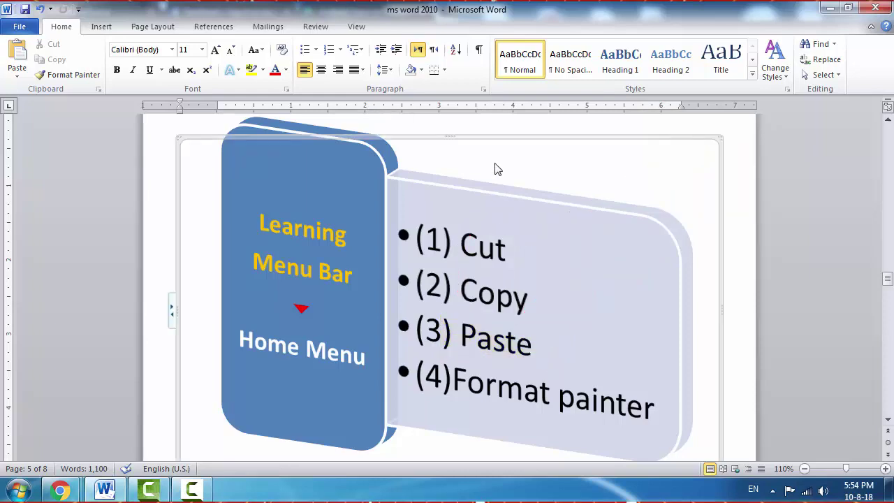
pyautogui.click(732, 140)
# Step: Move to the 1.Cut -> Paste section and practise selecting the heading word and paragraphs
pyautogui.press('pagedown')
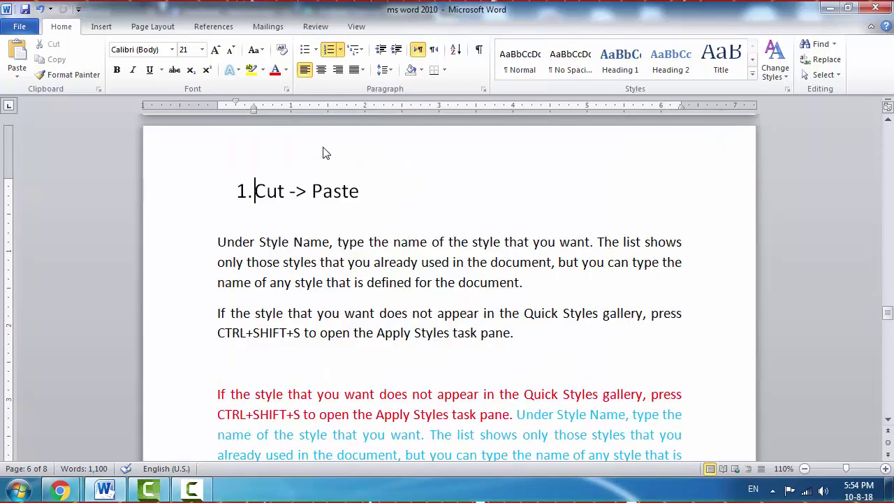
pyautogui.scroll(-1, 400, 301)
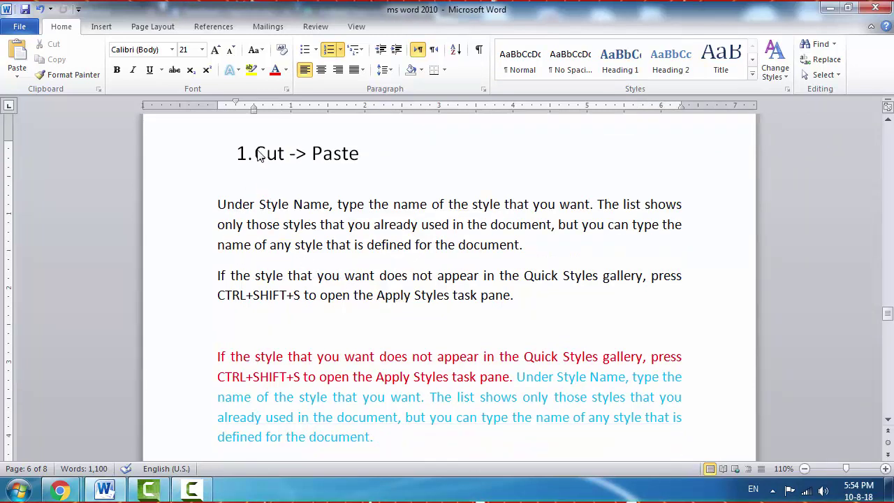
pyautogui.moveTo(254, 153); pyautogui.dragTo(361, 155)
pyautogui.click(350, 204)
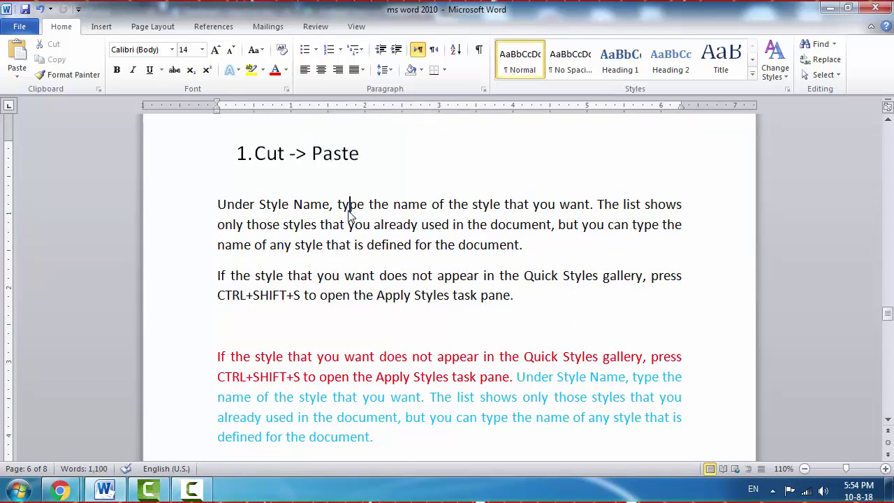
pyautogui.moveTo(370, 439); pyautogui.dragTo(213, 353)
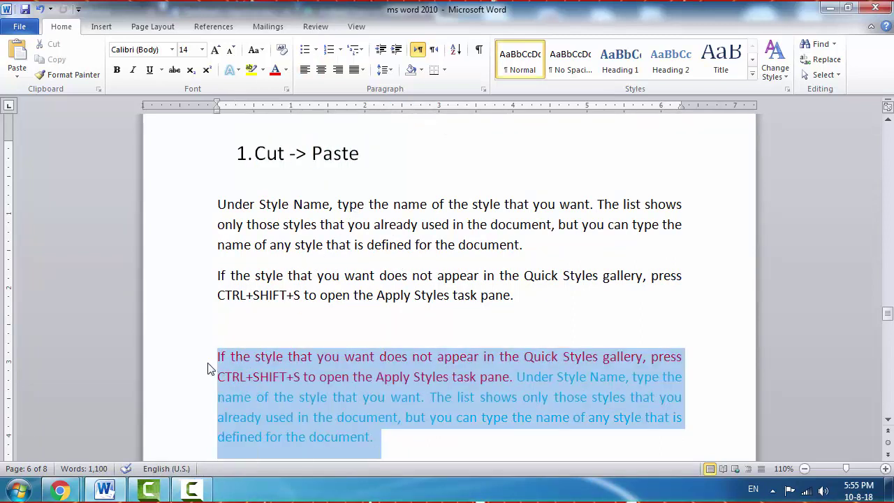
pyautogui.moveTo(571, 322)
pyautogui.mouseDown()
pyautogui.moveTo(409, 286)
pyautogui.moveTo(218, 203)
pyautogui.mouseUp()
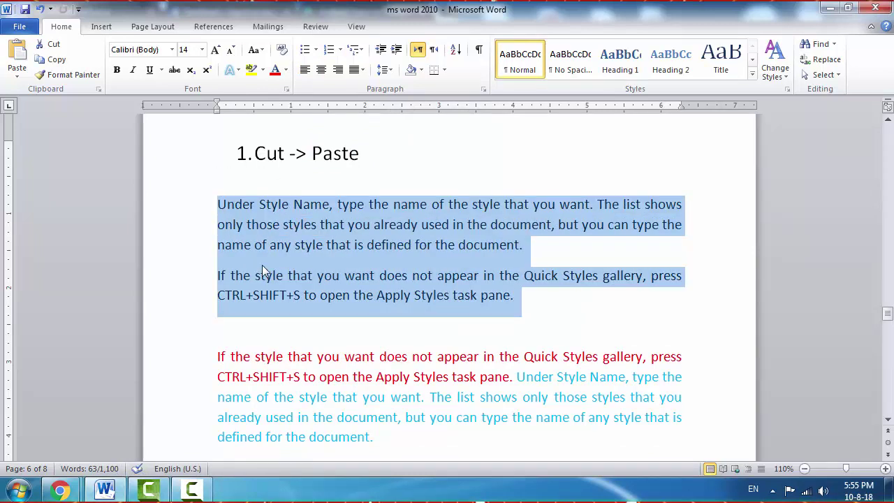
pyautogui.click(316, 225)
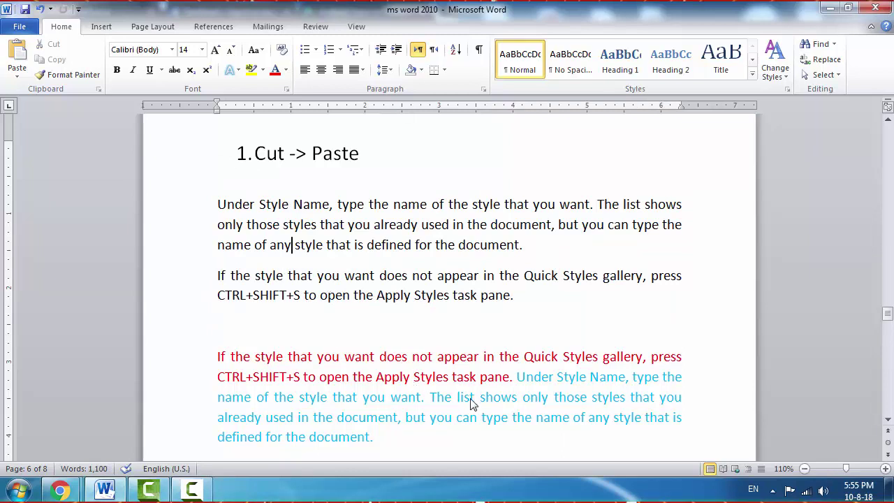
# Step: Practise selecting the red and blue sentences of the example paragraph
pyautogui.moveTo(514, 378); pyautogui.dragTo(198, 364)
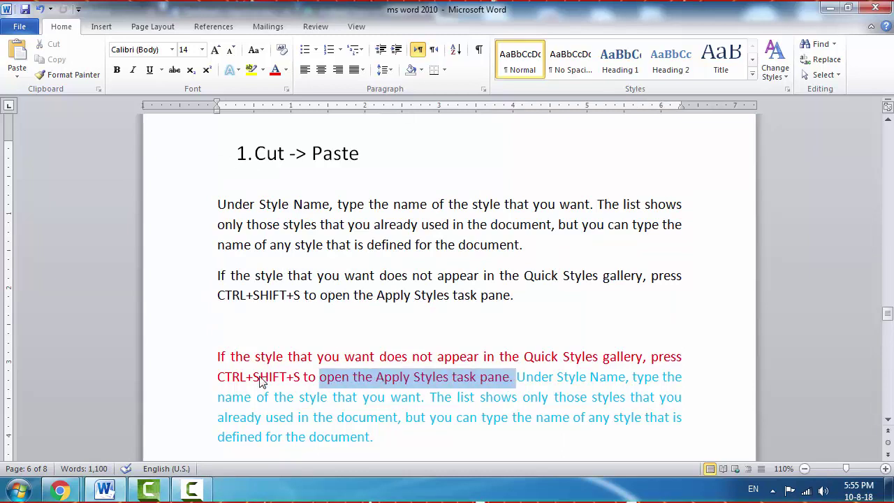
pyautogui.click(521, 381)
pyautogui.moveTo(525, 387); pyautogui.dragTo(536, 438)
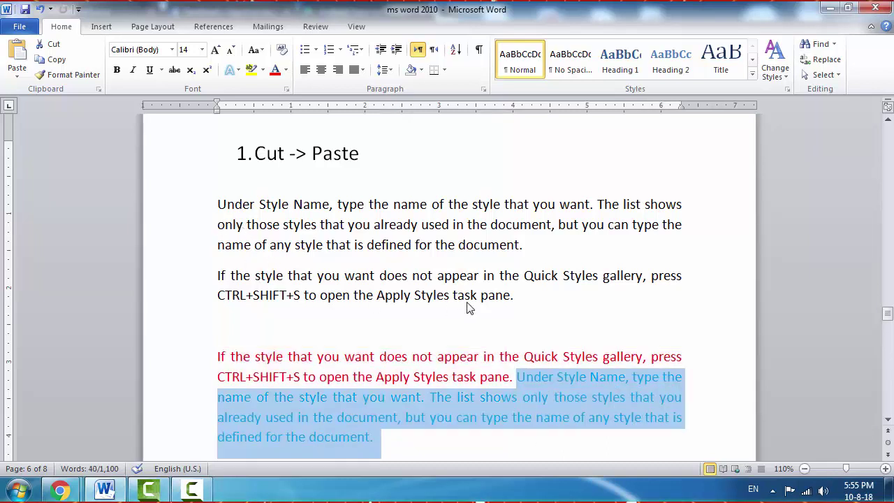
pyautogui.click(340, 364)
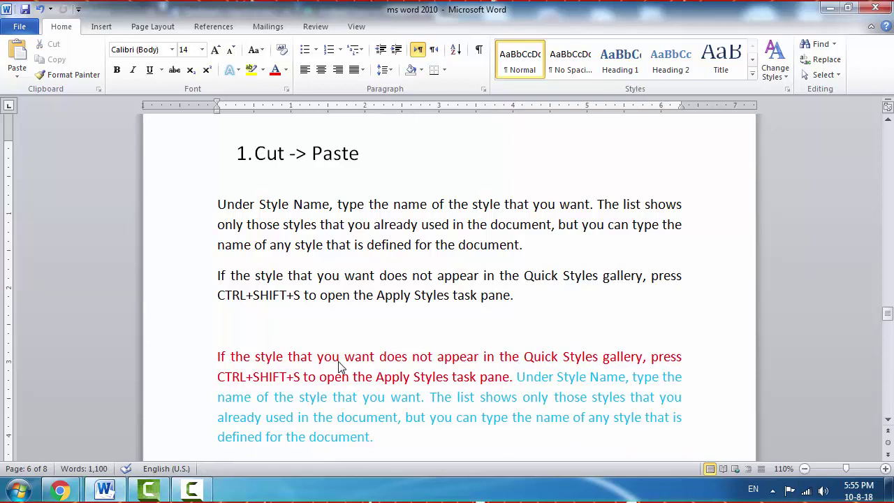
pyautogui.moveTo(517, 377); pyautogui.dragTo(200, 357)
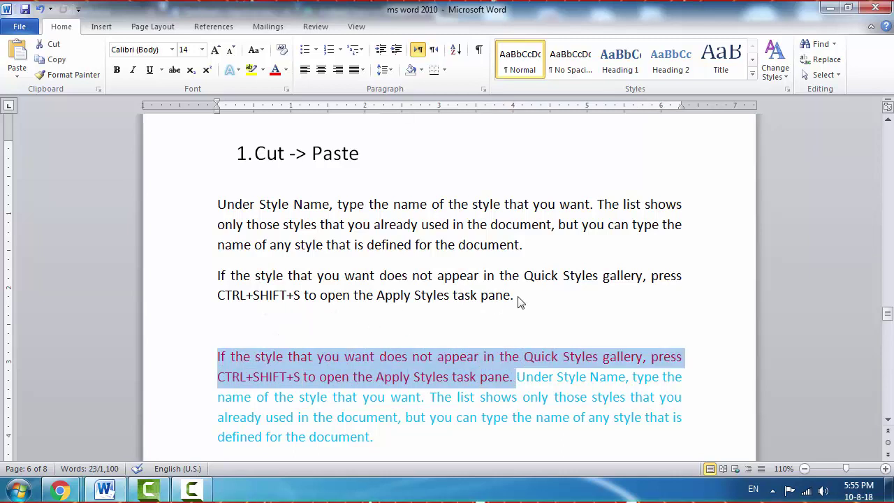
# Step: Select the second black paragraph, beginning 'If the style that you want'
pyautogui.moveTo(515, 299)
pyautogui.mouseDown()
pyautogui.moveTo(368, 301)
pyautogui.moveTo(218, 281)
pyautogui.mouseUp()
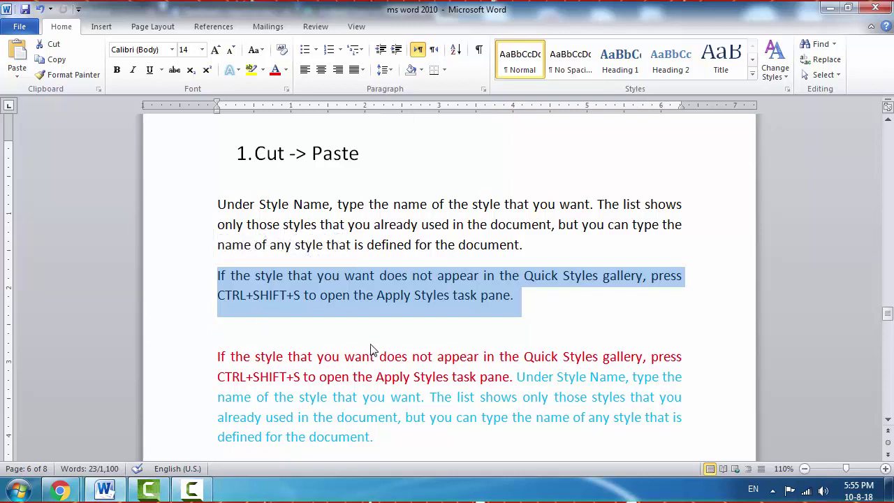
pyautogui.moveTo(218, 359); pyautogui.dragTo(416, 440)
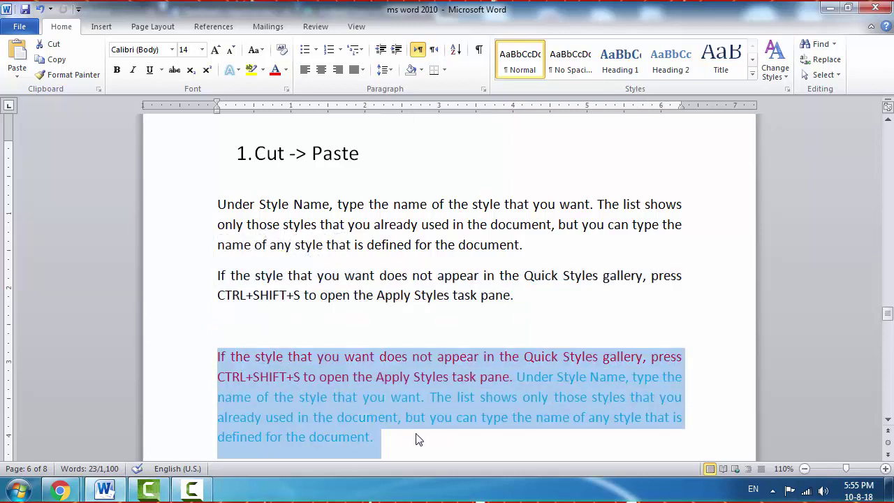
pyautogui.click(381, 287)
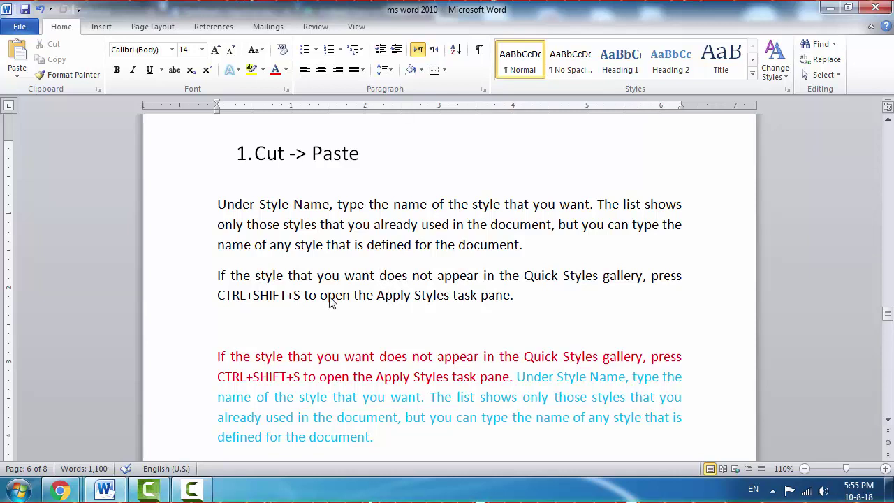
pyautogui.moveTo(215, 276)
pyautogui.mouseDown()
pyautogui.moveTo(359, 306)
pyautogui.moveTo(518, 295)
pyautogui.mouseUp()
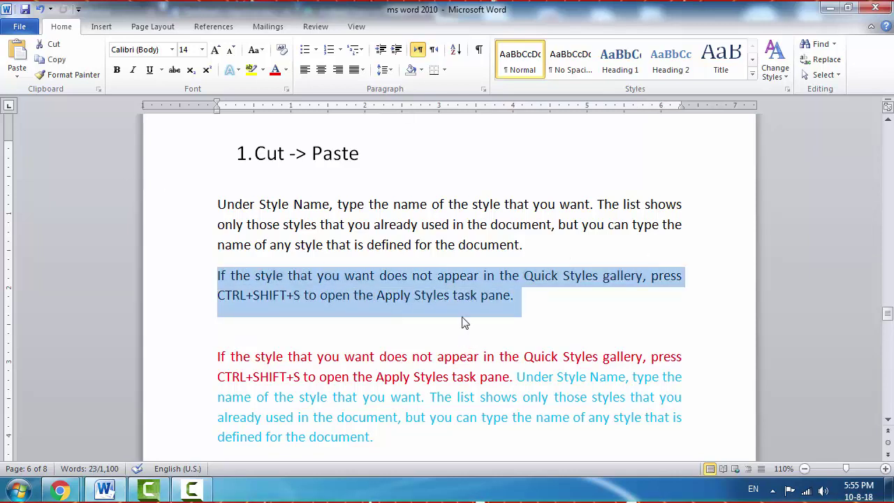
# Step: Cut the paragraph beginning 'If the style that you want' from the document
pyautogui.click(372, 281)
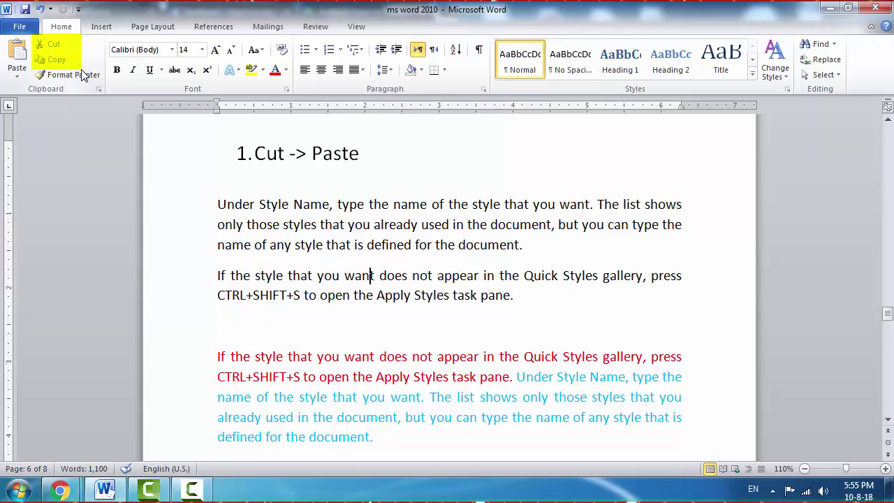
pyautogui.moveTo(216, 275); pyautogui.dragTo(357, 295)
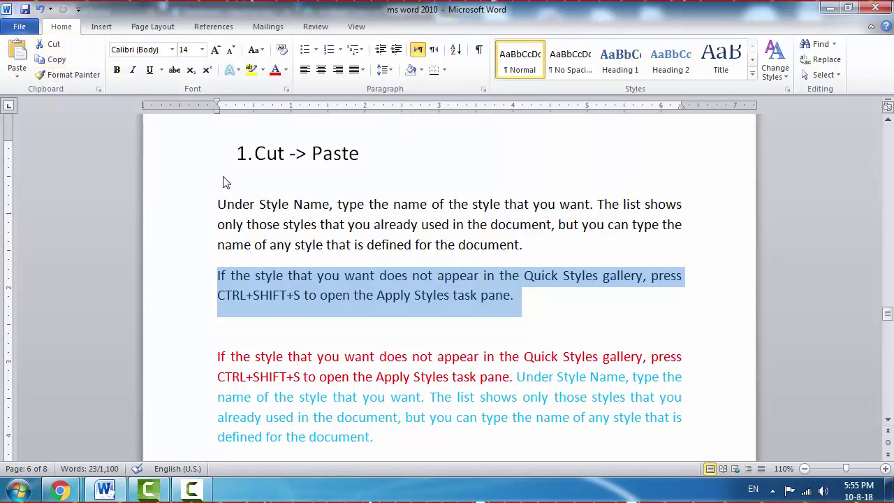
pyautogui.click(53, 45)
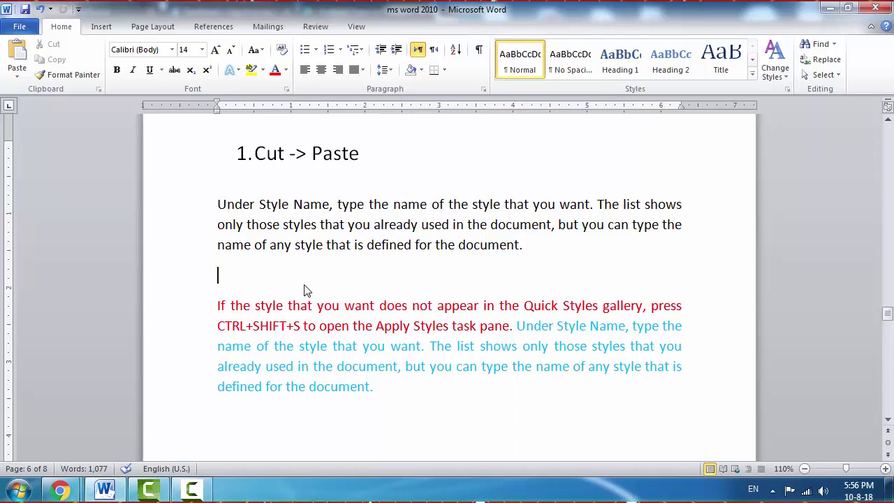
# Step: Paste the cut sentence directly before 'Under Style Name'
pyautogui.click(218, 204)
pyautogui.moveTo(313, 153); pyautogui.dragTo(359, 155)
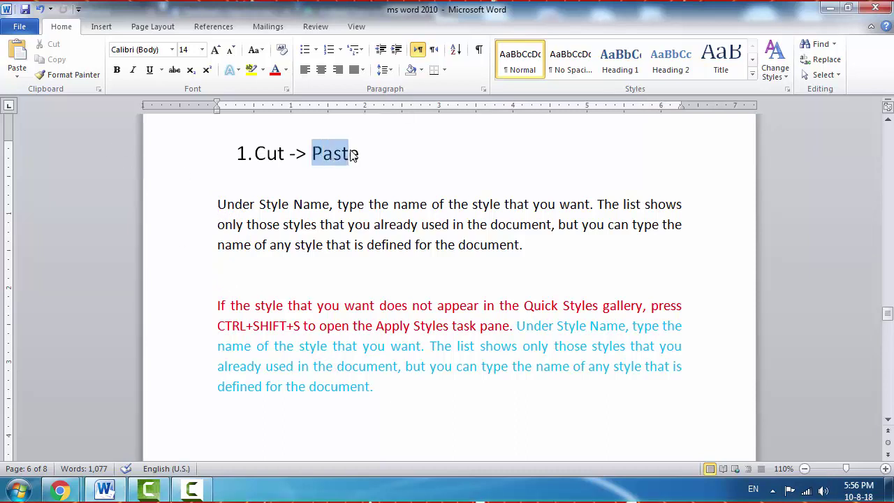
pyautogui.click(220, 206)
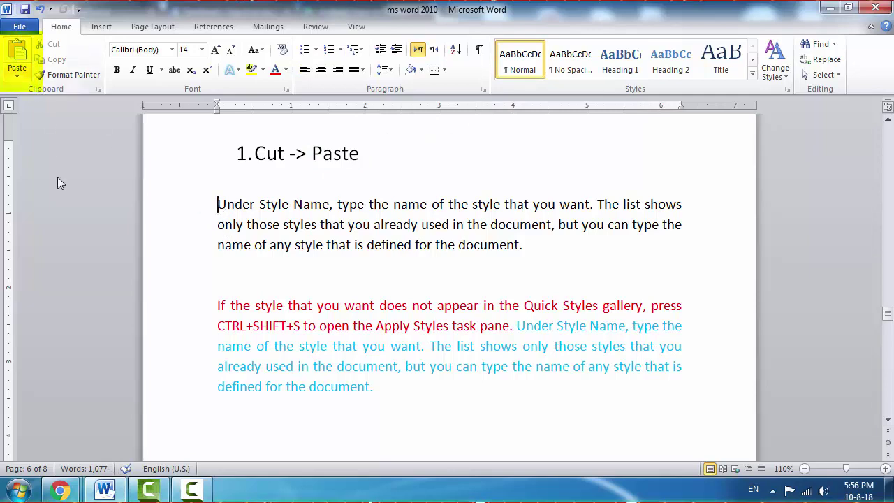
pyautogui.click(18, 64)
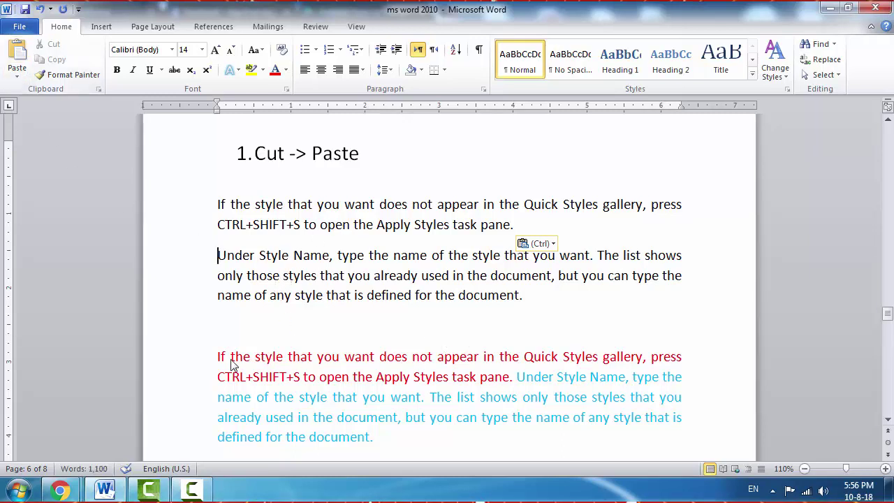
# Step: Compare the pasted sentence with the red example sentence by selecting each
pyautogui.moveTo(219, 361); pyautogui.dragTo(515, 375)
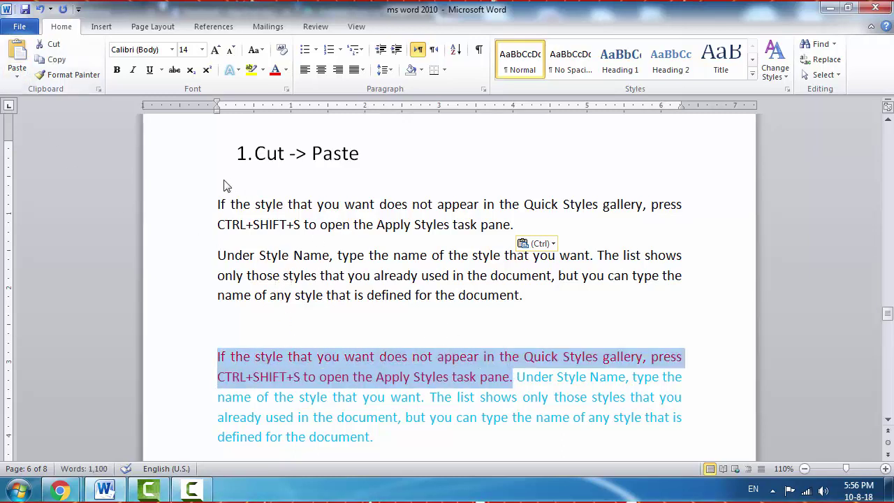
pyautogui.moveTo(218, 204)
pyautogui.mouseDown()
pyautogui.moveTo(285, 222)
pyautogui.moveTo(518, 206)
pyautogui.mouseUp()
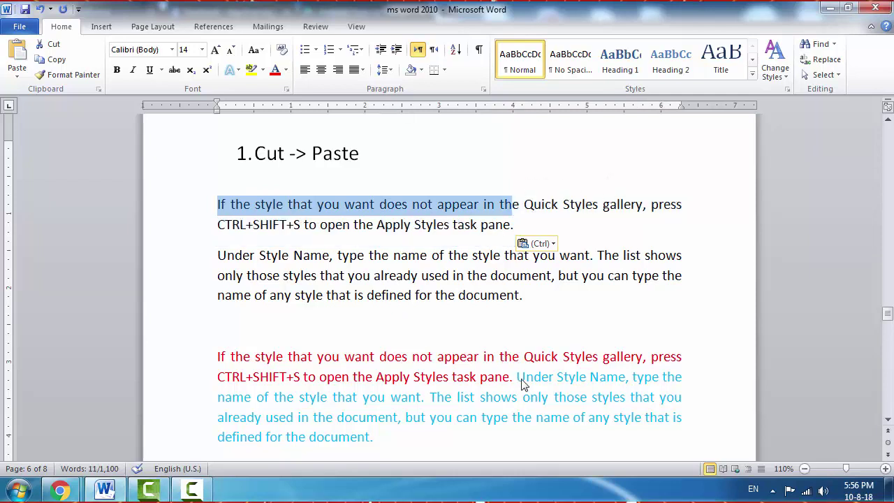
pyautogui.click(278, 324)
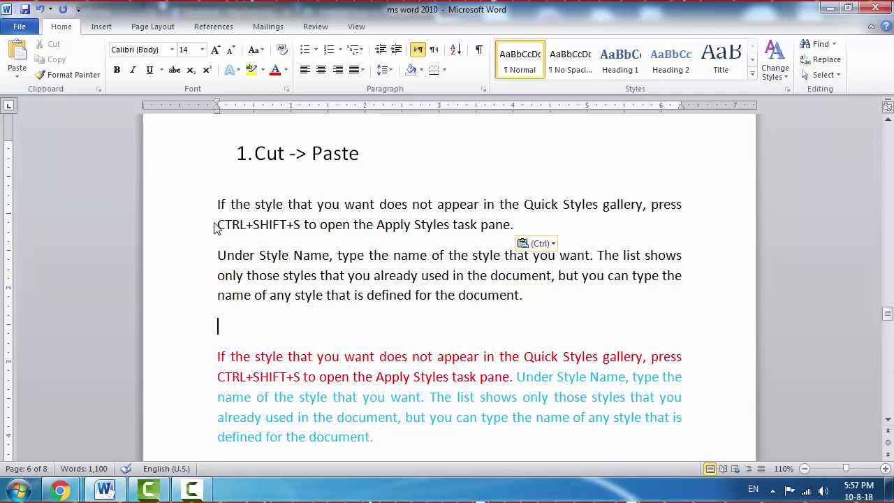
# Step: Delete the paragraph break after 'pane.' and select the merged paragraph
pyautogui.click(535, 229)
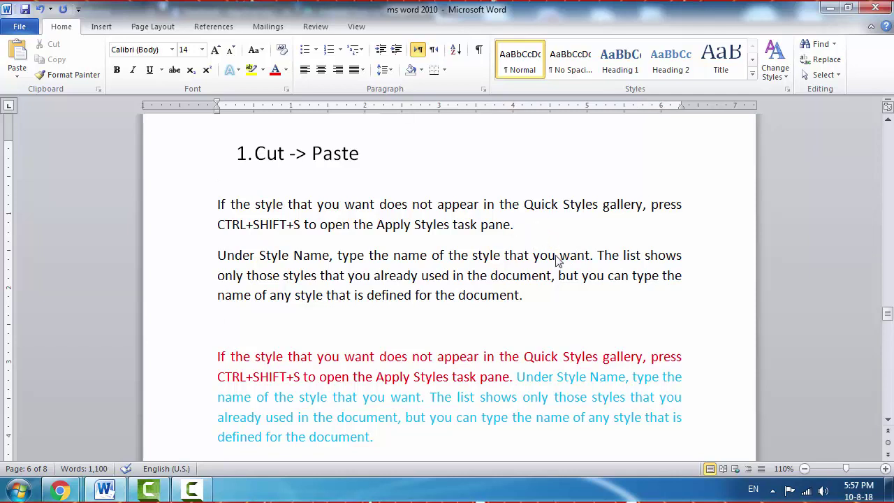
pyautogui.press('Delete')
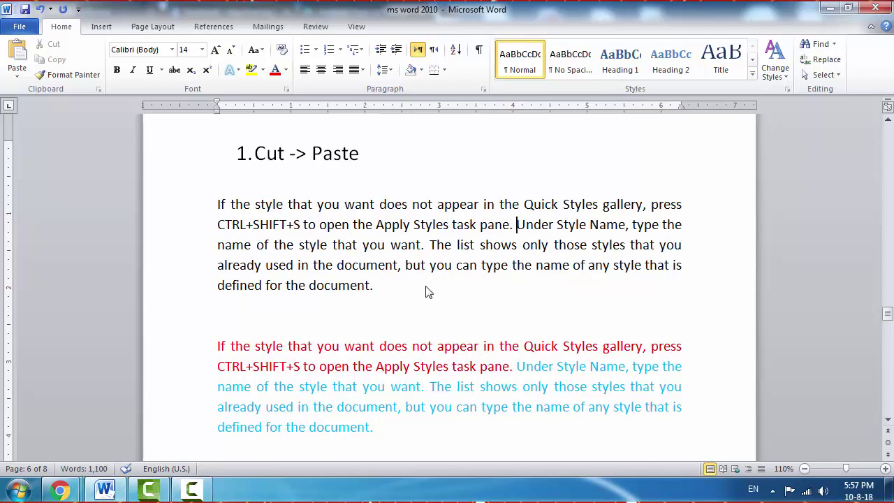
pyautogui.click(383, 286)
pyautogui.scroll(-2, 440, 297)
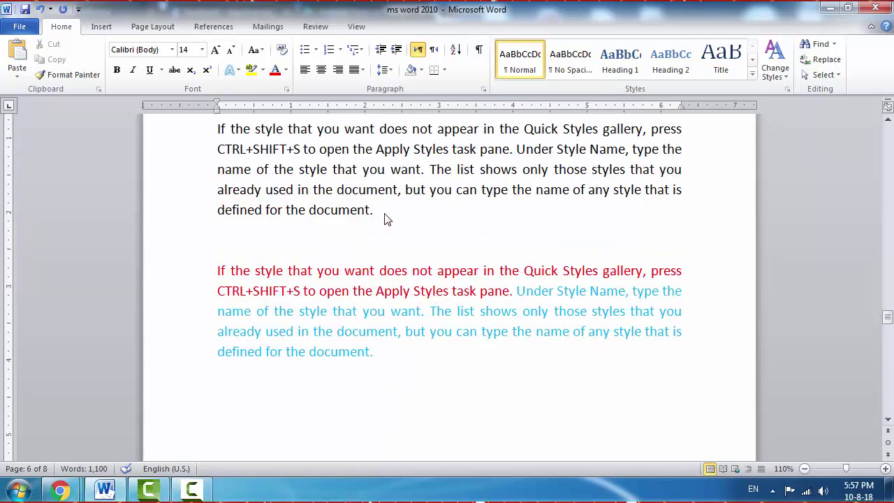
pyautogui.scroll(2, 378, 223)
pyautogui.moveTo(386, 290)
pyautogui.mouseDown()
pyautogui.moveTo(224, 231)
pyautogui.moveTo(215, 219)
pyautogui.mouseUp()
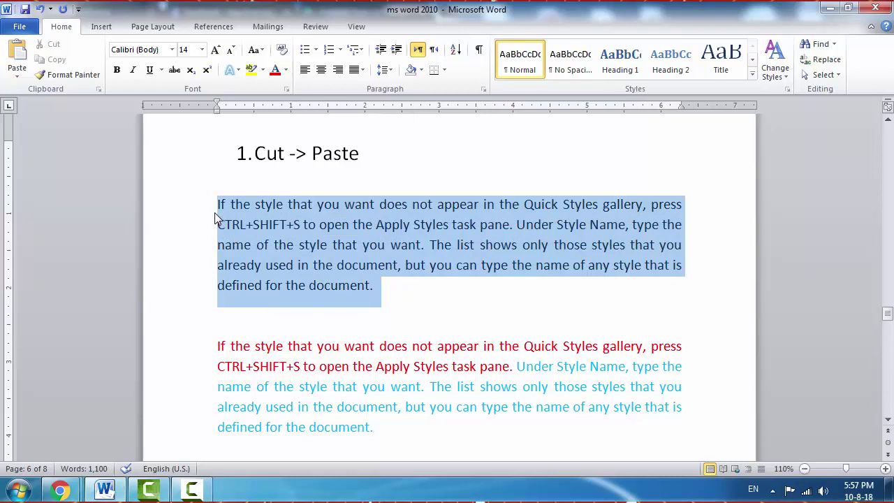
# Step: Cut the merged black paragraph and paste it below the red-and-cyan paragraph
pyautogui.moveTo(215, 219); pyautogui.dragTo(218, 222)
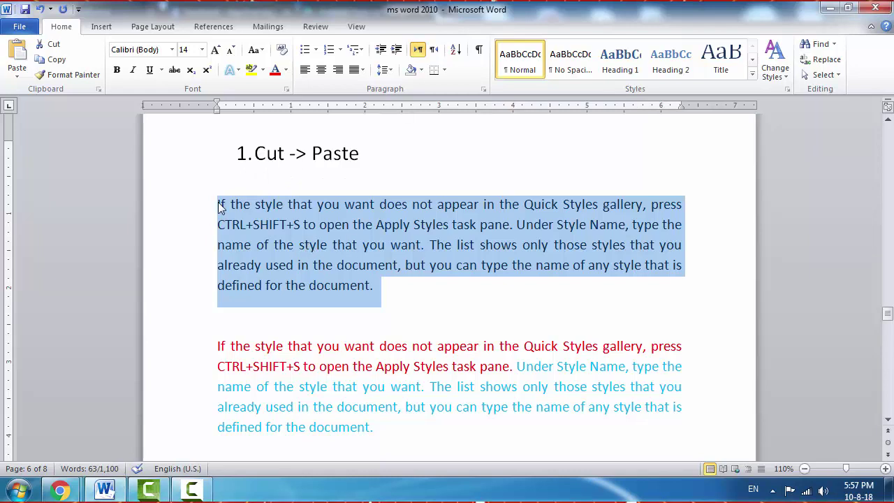
pyautogui.click(56, 48)
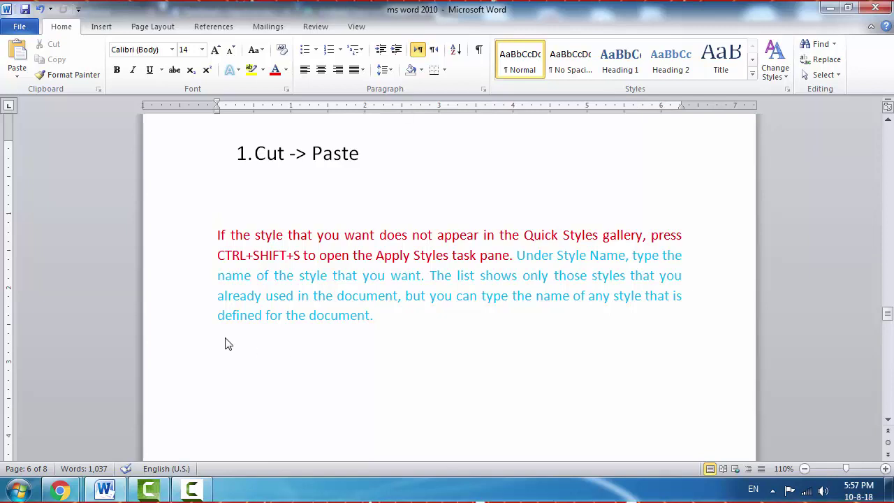
pyautogui.click(15, 55)
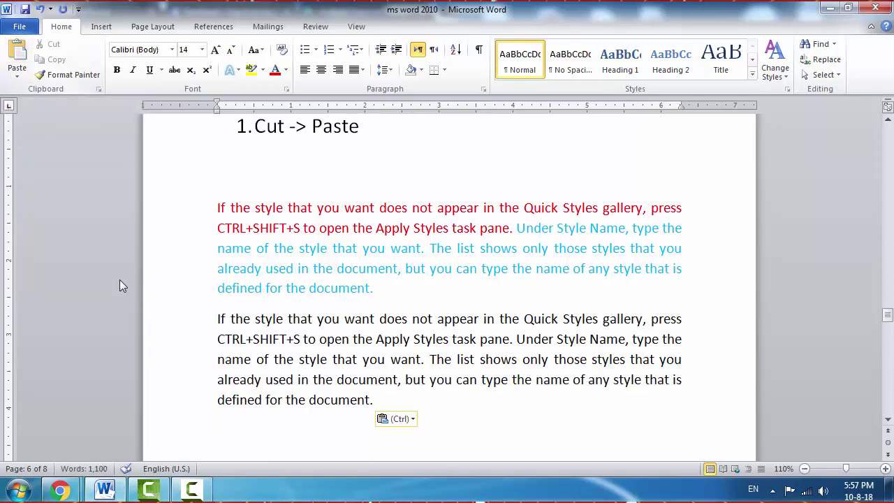
# Step: Check the pasted paragraph, then jump to page 7's 2.Copy -> Paste section
pyautogui.click(240, 171)
pyautogui.moveTo(240, 171); pyautogui.dragTo(222, 197)
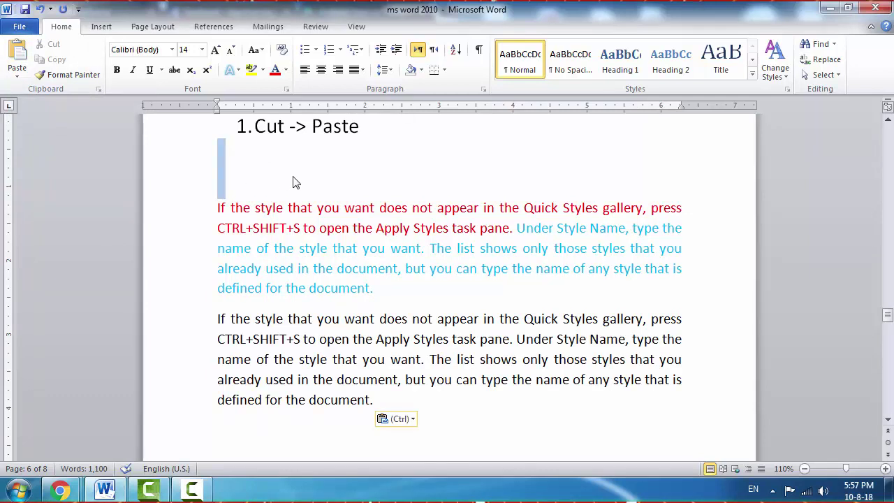
pyautogui.moveTo(218, 319); pyautogui.dragTo(379, 400)
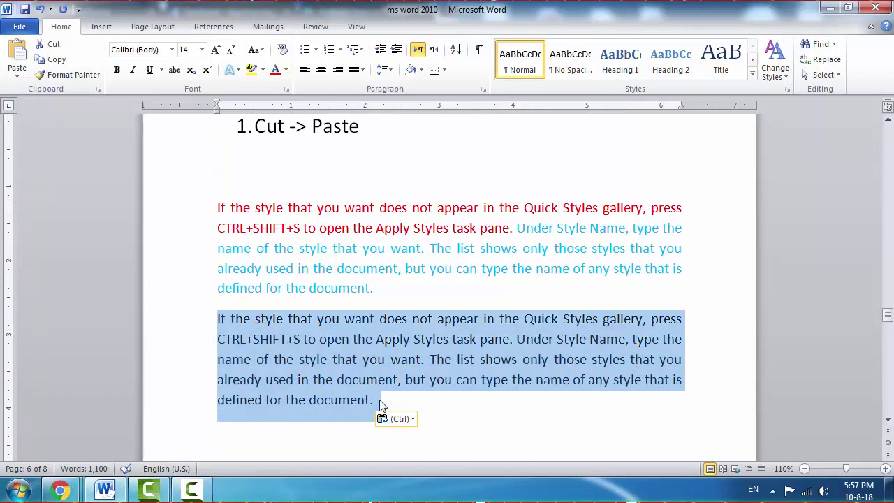
pyautogui.click(376, 285)
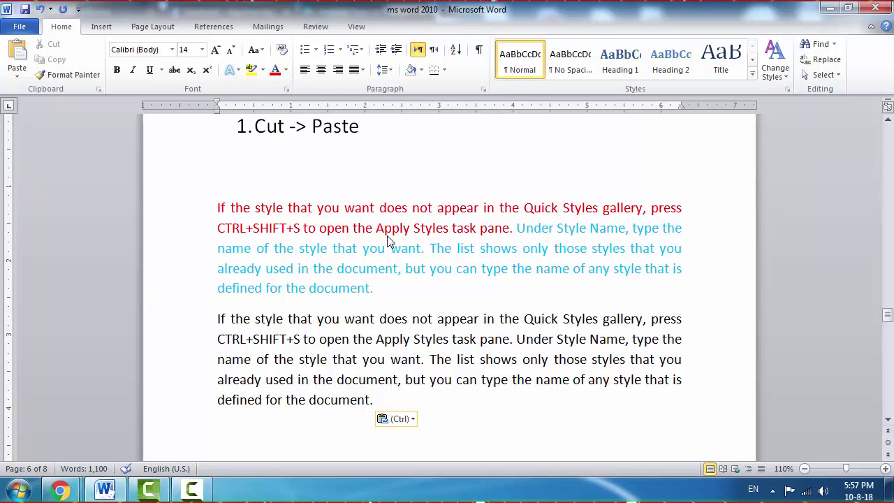
pyautogui.click(353, 146)
pyautogui.hotkey('ctrl', 'pagedown')
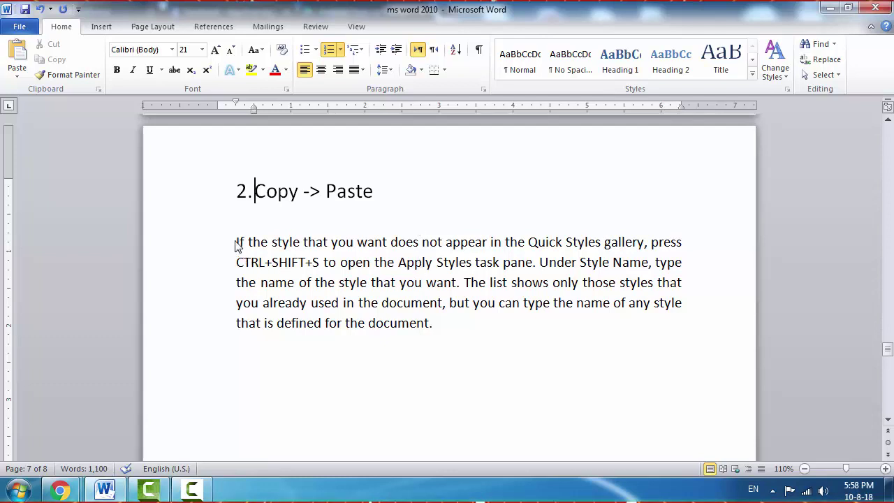
pyautogui.moveTo(254, 192); pyautogui.dragTo(374, 196)
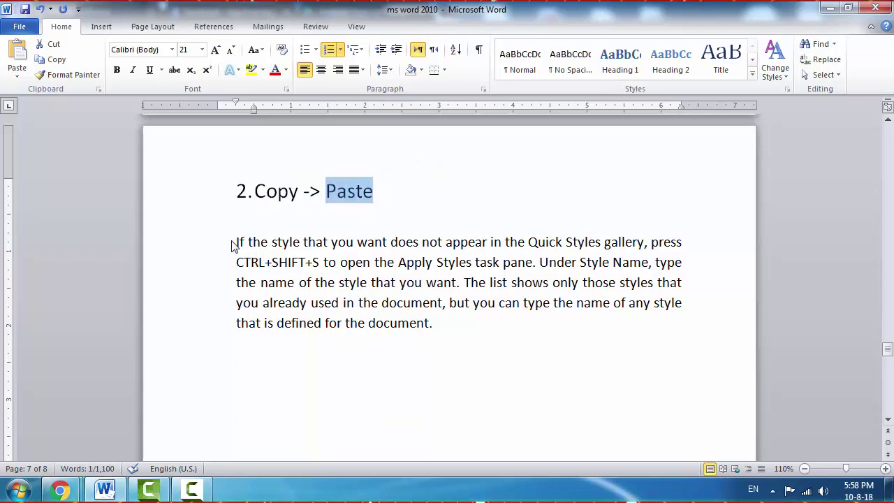
pyautogui.click(300, 252)
pyautogui.click(237, 211)
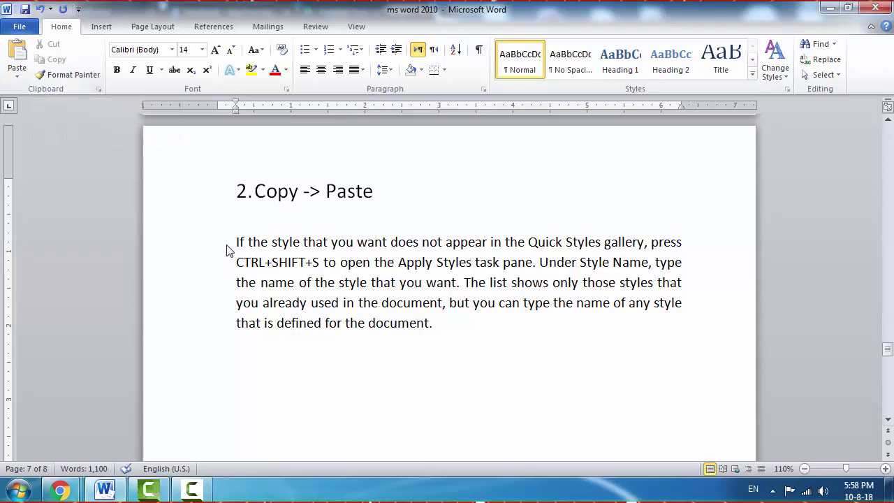
pyautogui.moveTo(231, 245); pyautogui.dragTo(443, 325)
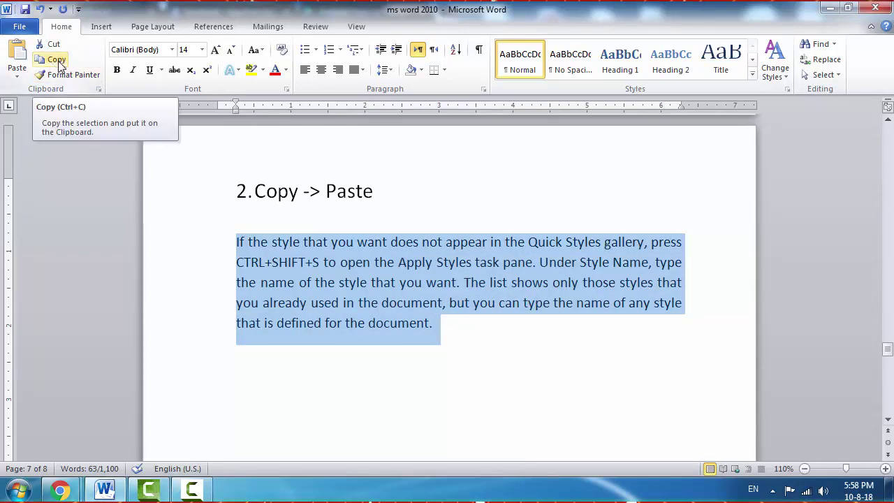
pyautogui.click(56, 60)
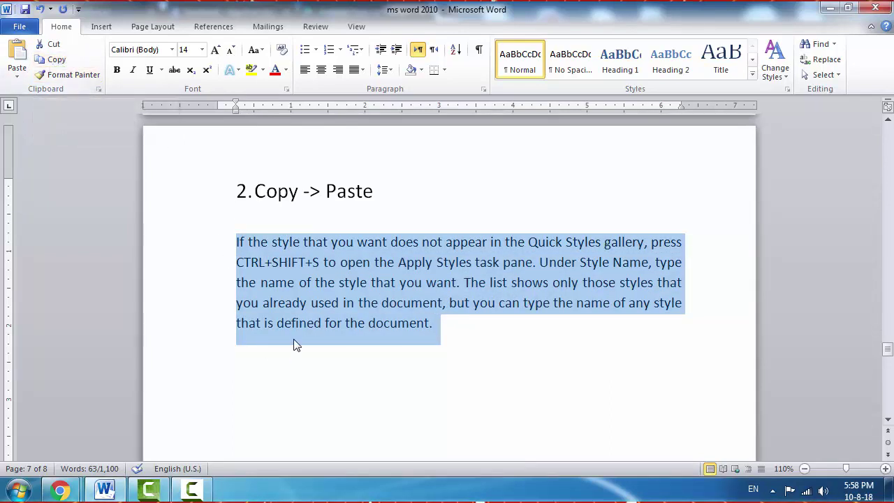
pyautogui.click(58, 62)
pyautogui.click(374, 380)
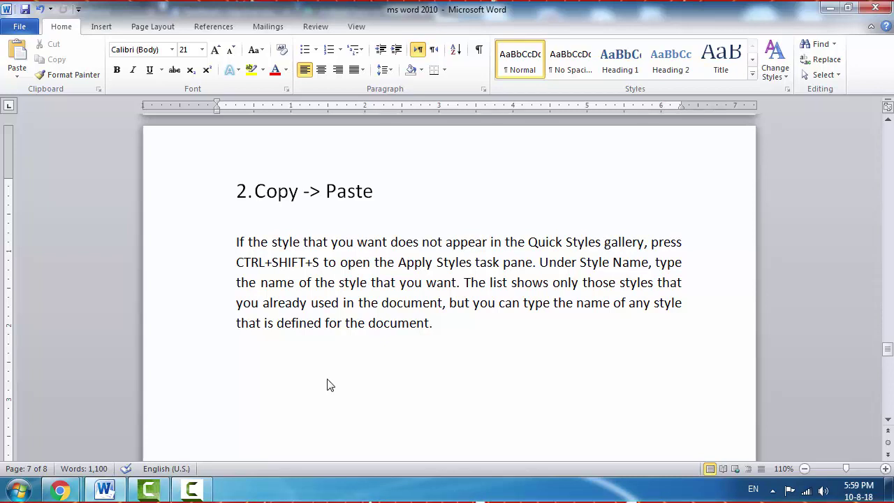
# Step: Paste two copies of the paragraph on the empty line beneath it and review them
pyautogui.click(234, 367)
pyautogui.click(14, 55)
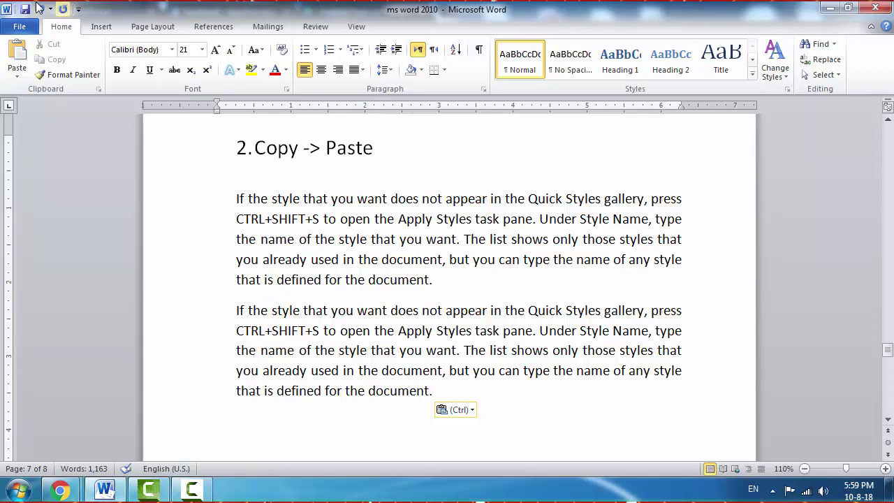
pyautogui.click(12, 54)
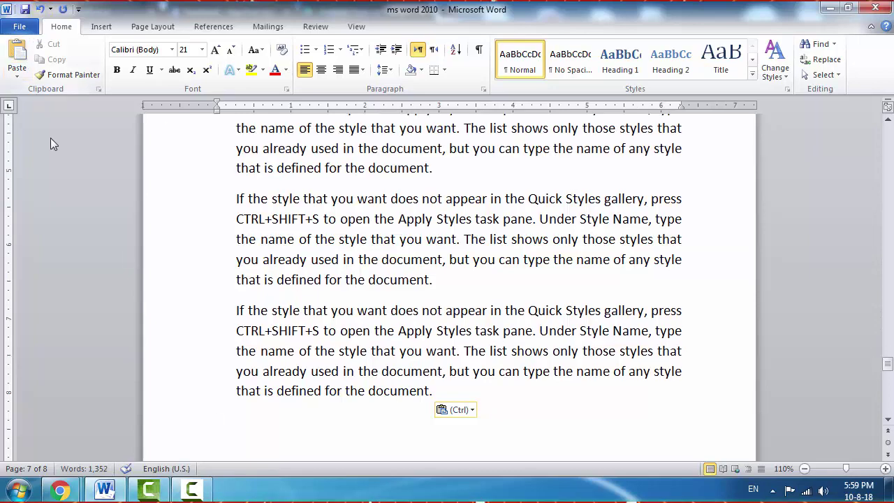
pyautogui.scroll(-2, 299, 251)
pyautogui.scroll(2, 299, 253)
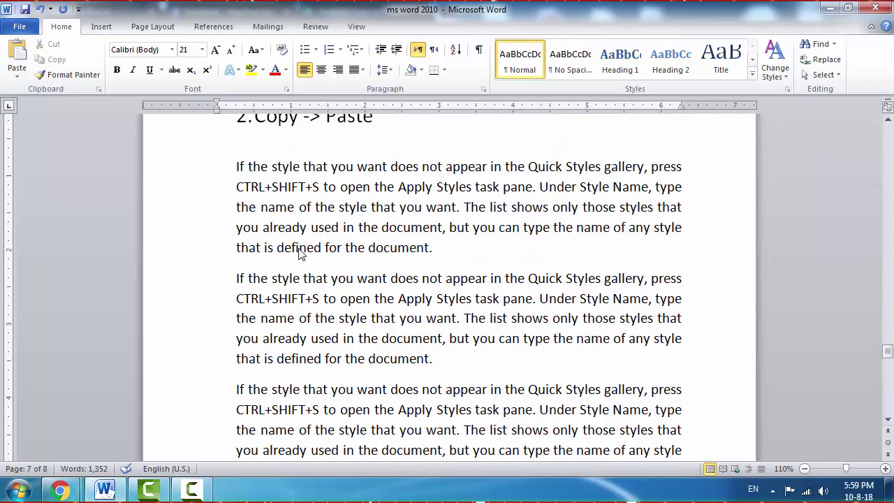
pyautogui.scroll(-2, 299, 255)
pyautogui.scroll(-2, 299, 255)
pyautogui.scroll(-1, 299, 255)
pyautogui.scroll(2, 299, 255)
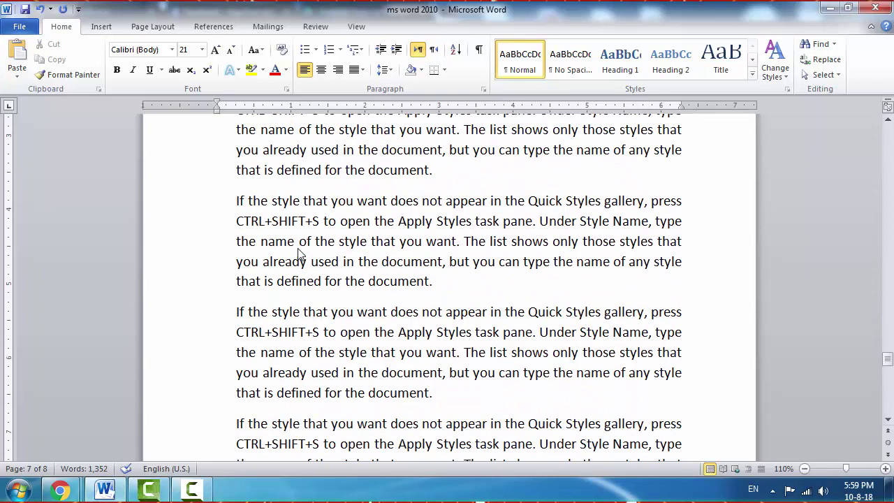
pyautogui.scroll(-2, 299, 255)
pyautogui.scroll(1, 299, 255)
pyautogui.scroll(2, 299, 253)
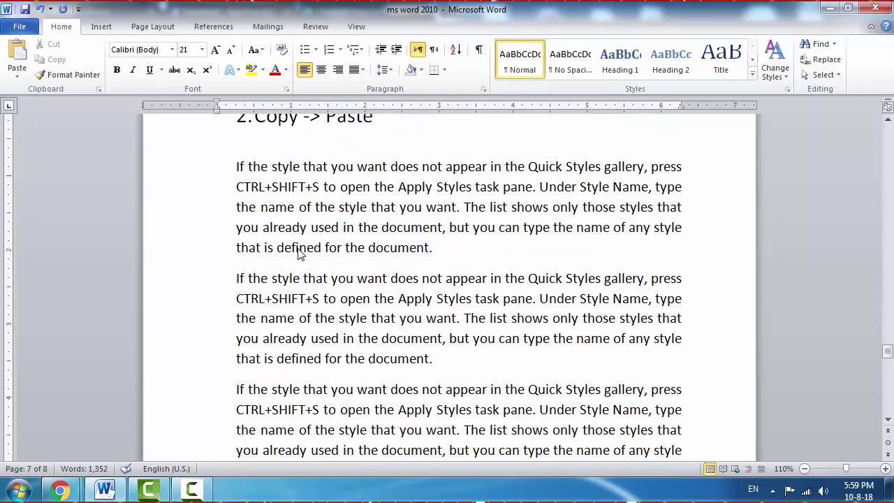
pyautogui.scroll(2, 299, 252)
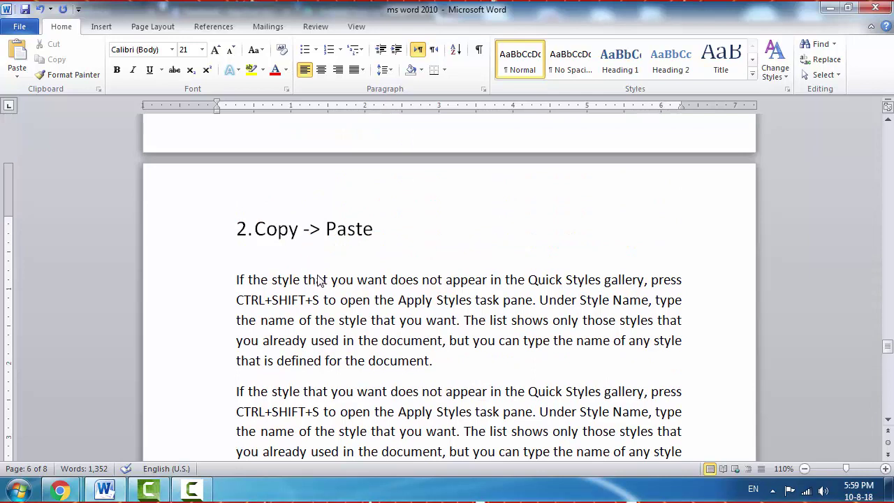